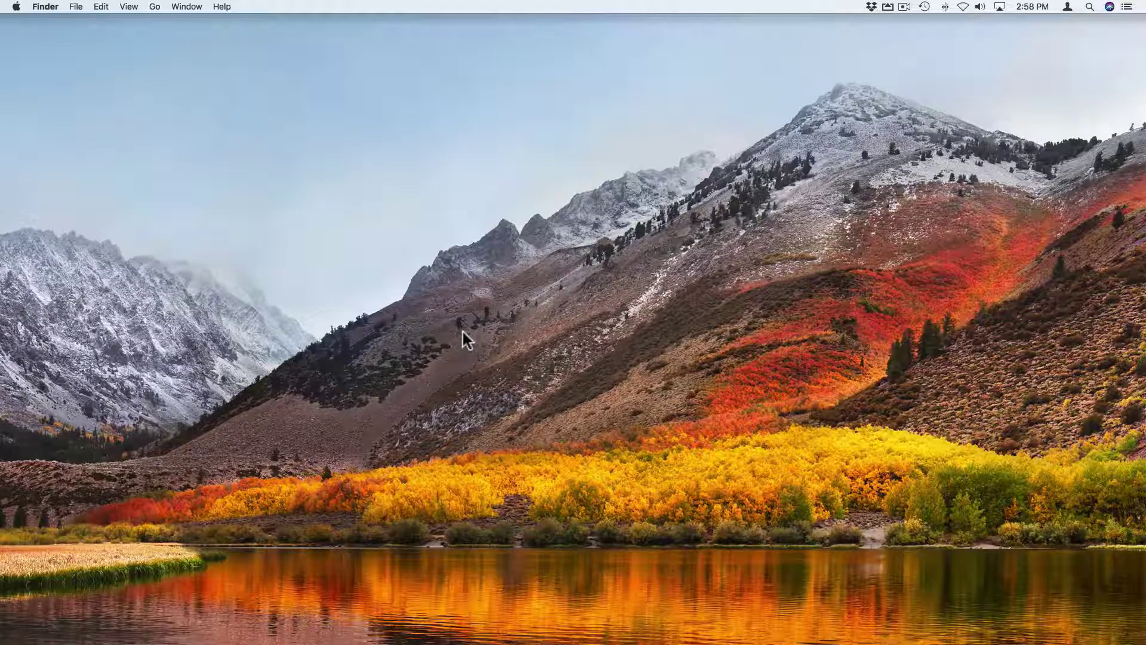
- Bring up the Spotlight search field and dismiss it, two times in a row
{"action": "left_click", "coordinate": [1090, 6]}
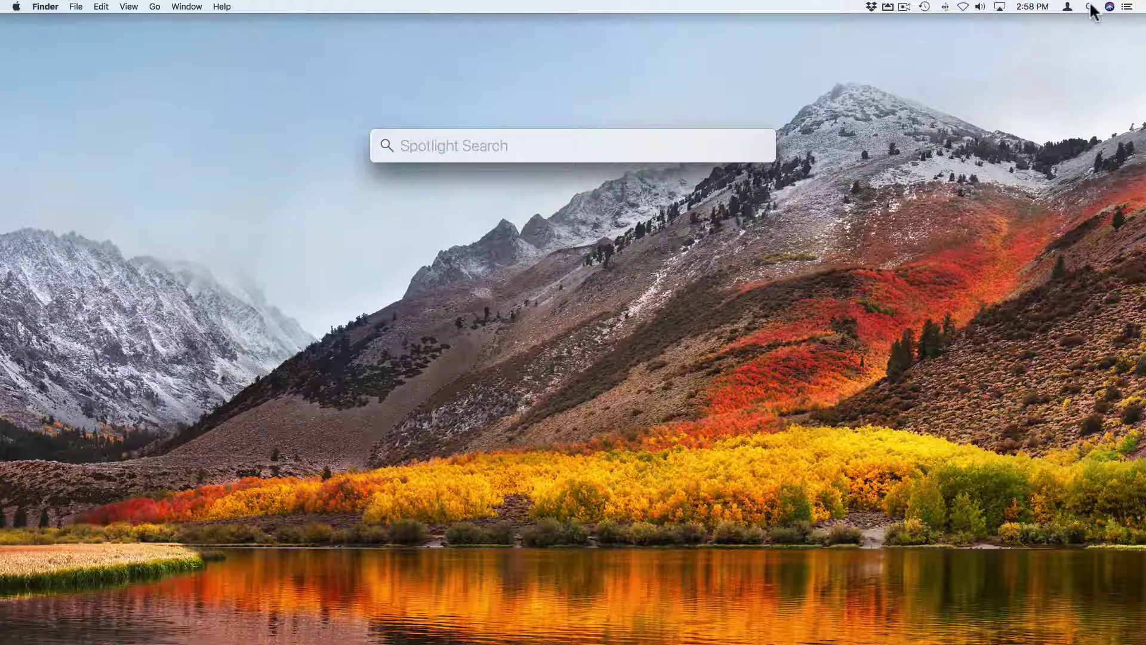
{"action": "key", "text": "Escape"}
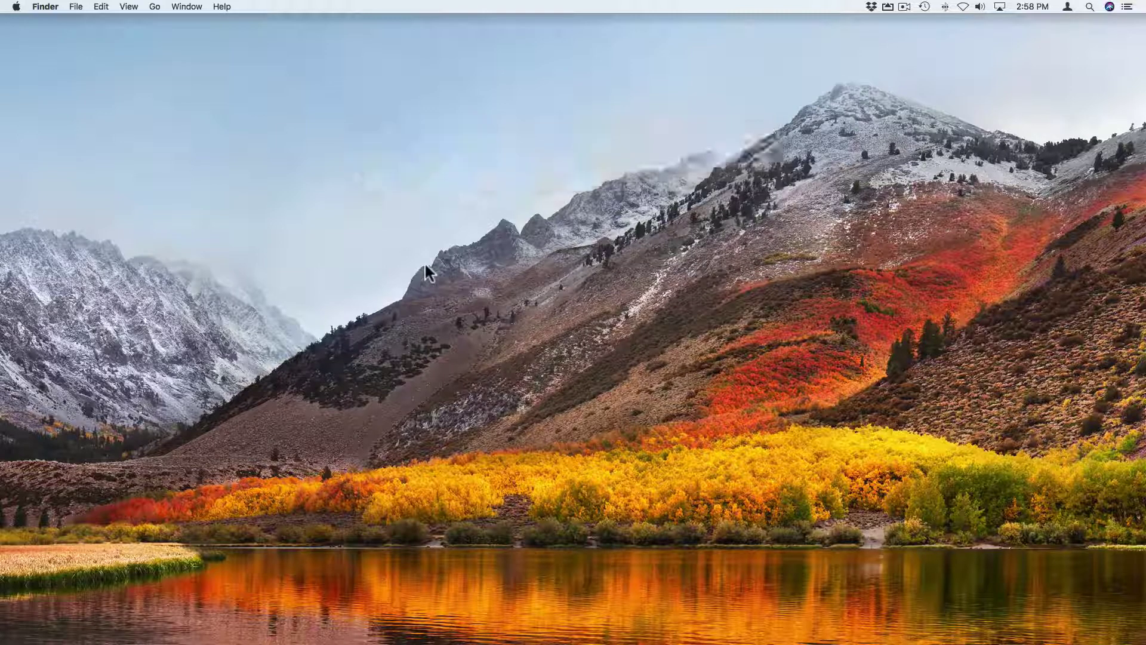
{"action": "key", "text": "super+space"}
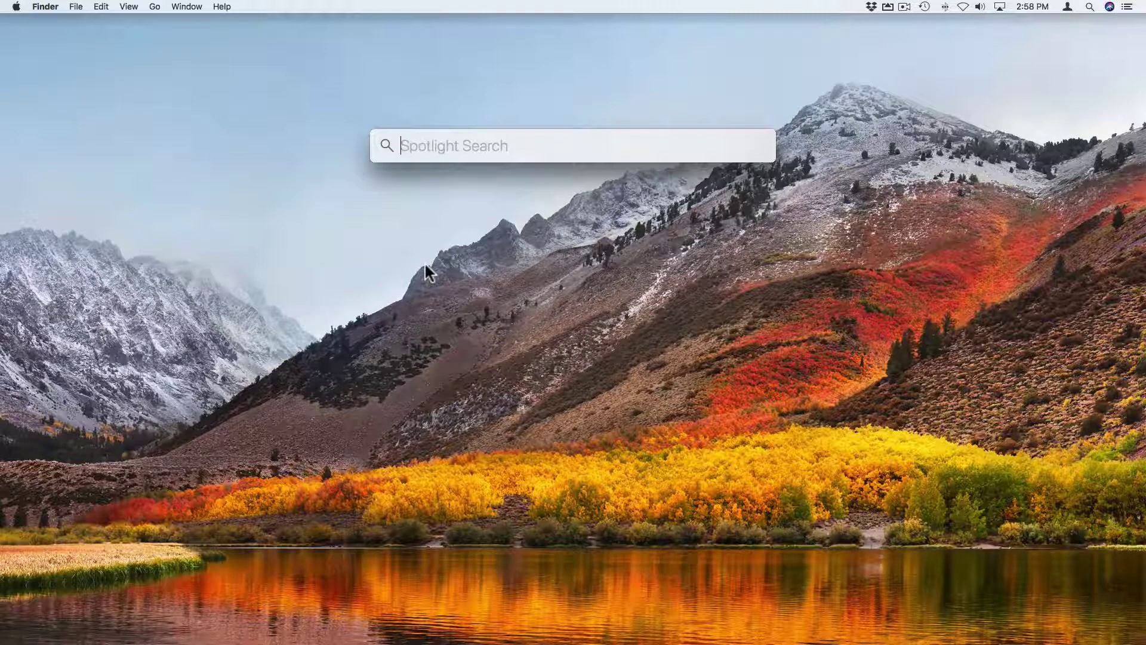
{"action": "key", "text": "Escape"}
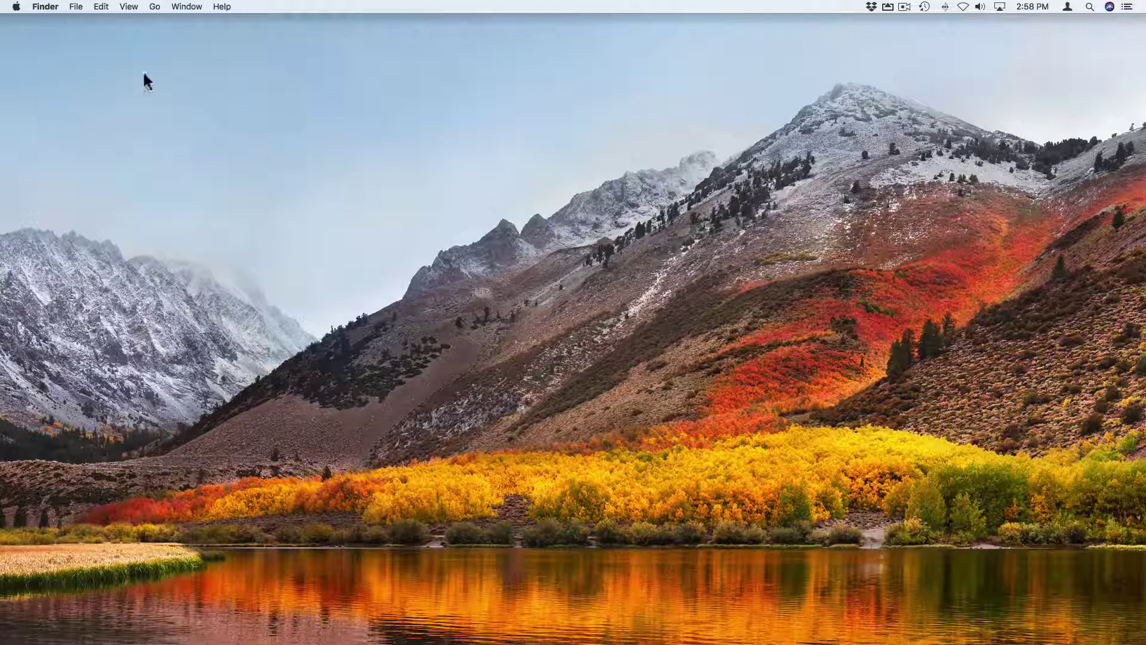
- Open the Spotlight settings in System Preferences and review the whole list of search result categories
{"action": "left_click", "coordinate": [17, 7]}
{"action": "left_click", "coordinate": [27, 39]}
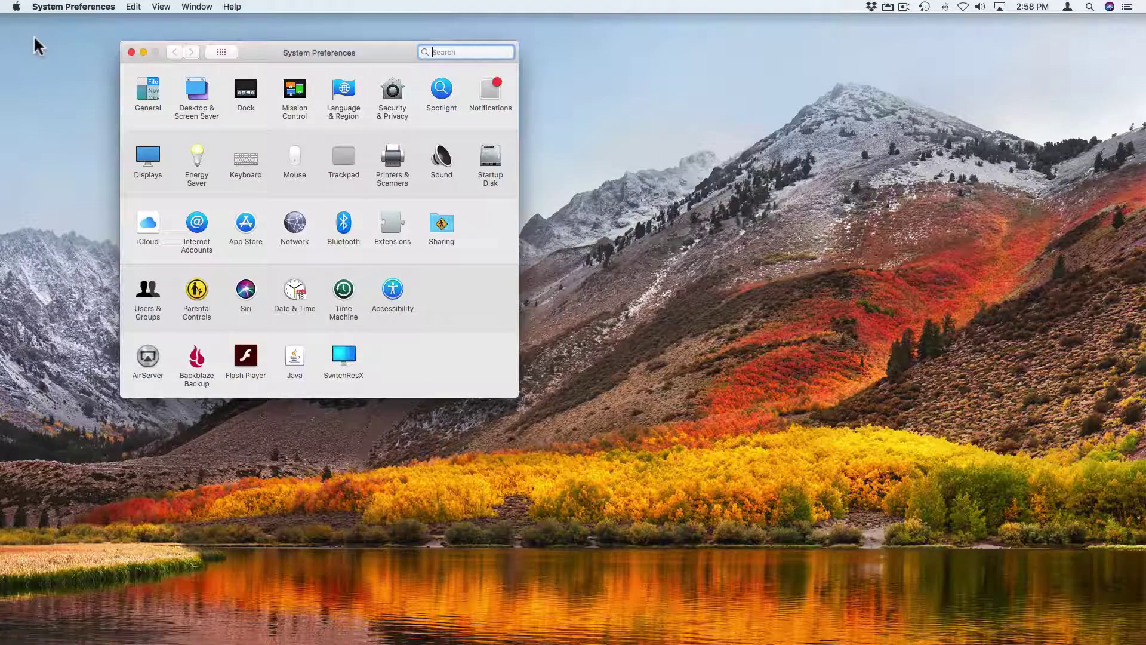
{"action": "left_click", "coordinate": [443, 87]}
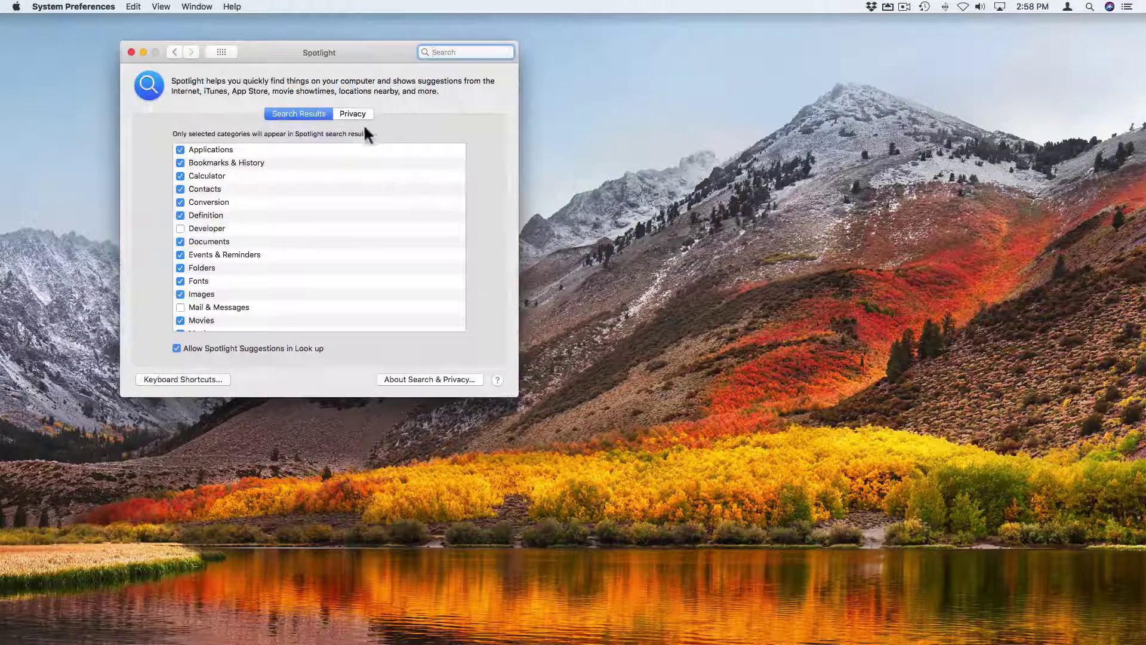
{"action": "scroll", "coordinate": [209, 197], "scroll_direction": "down", "scroll_amount": 2}
{"action": "scroll", "coordinate": [206, 205], "scroll_direction": "down", "scroll_amount": 3}
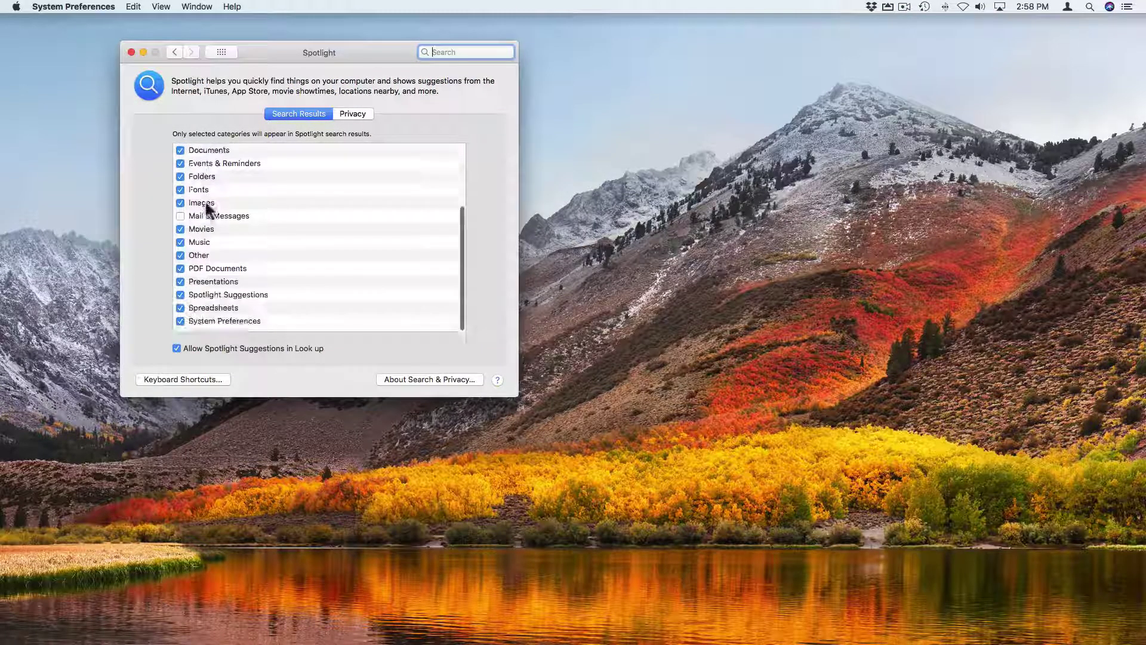
{"action": "scroll", "coordinate": [206, 205], "scroll_direction": "up", "scroll_amount": 5}
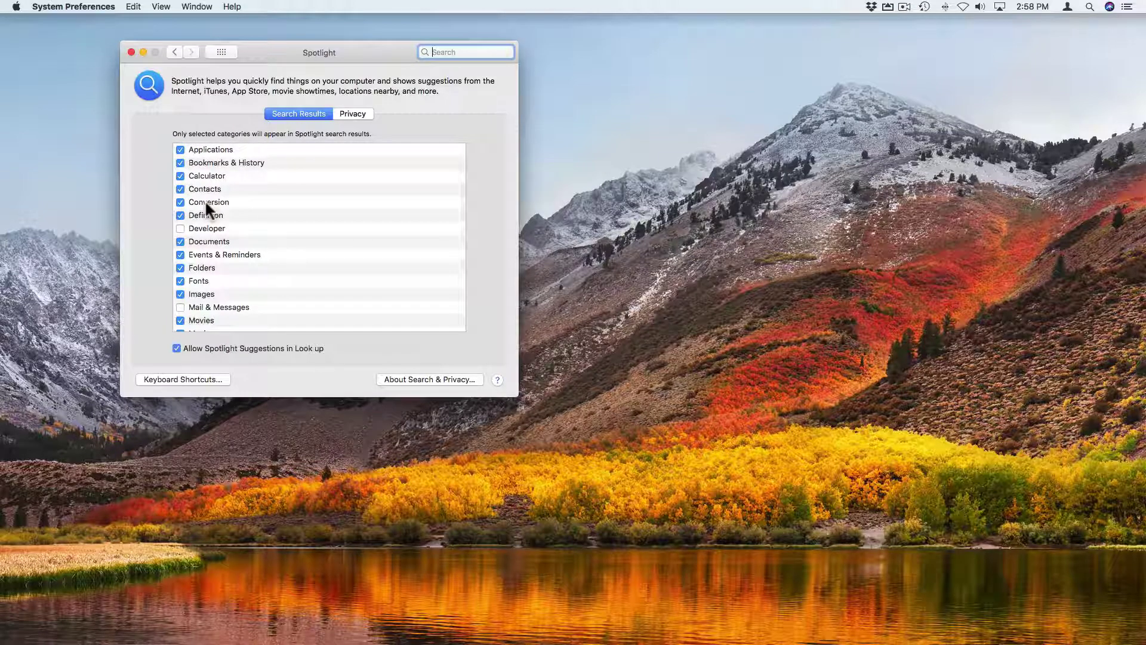
{"action": "scroll", "coordinate": [217, 231], "scroll_direction": "down", "scroll_amount": 3}
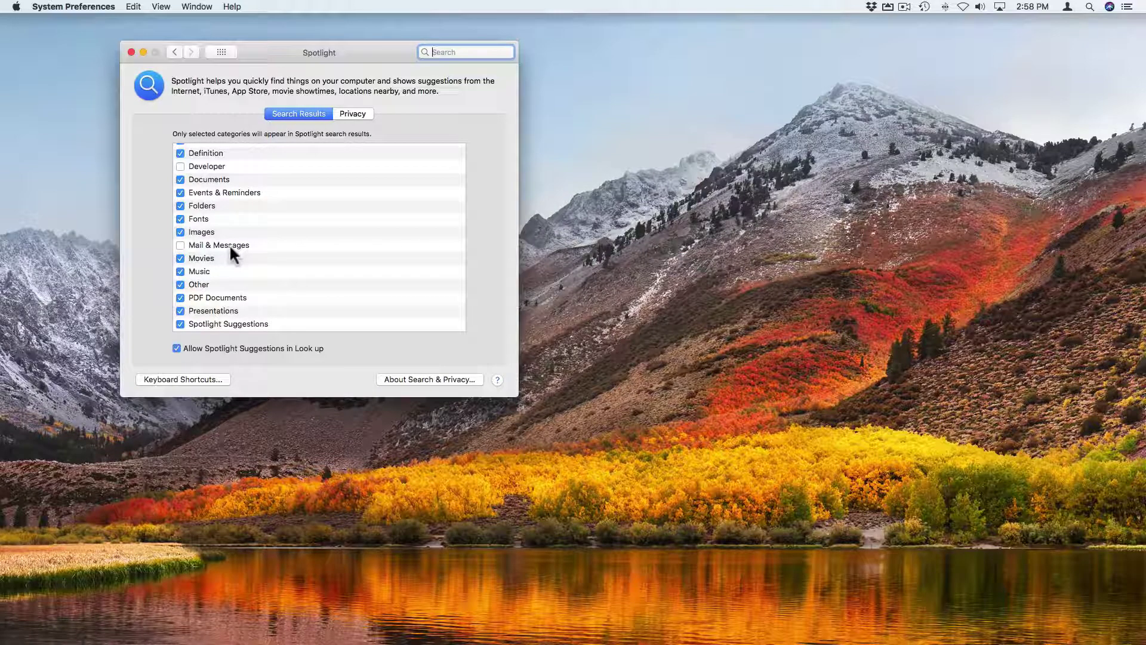
{"action": "scroll", "coordinate": [229, 245], "scroll_direction": "down", "scroll_amount": 2}
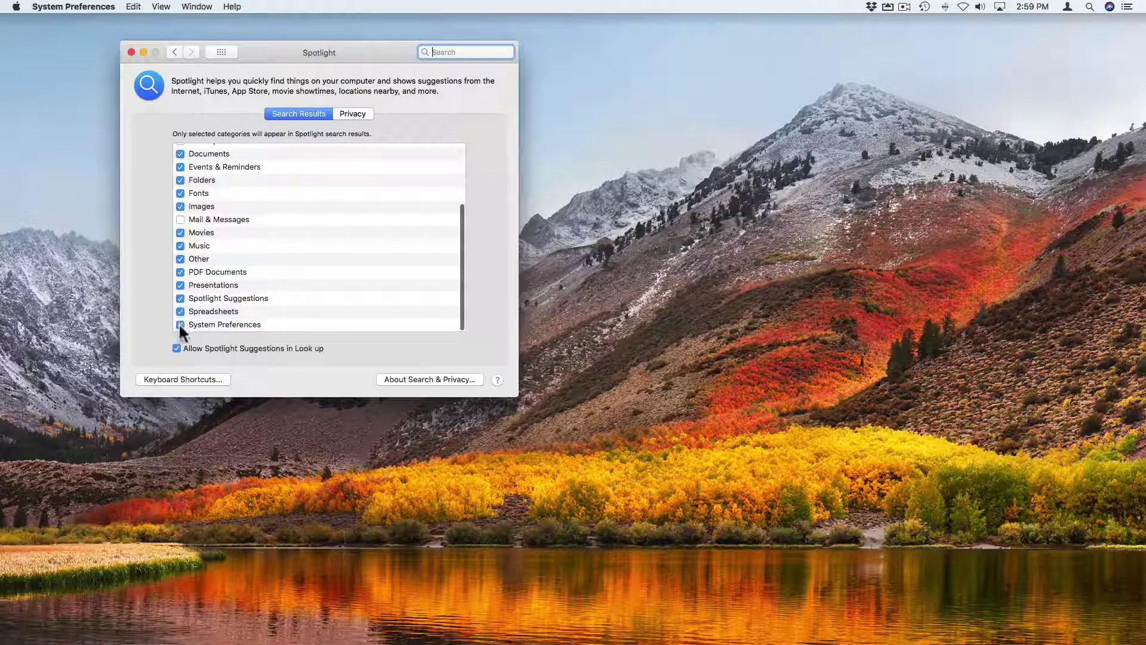
{"action": "scroll", "coordinate": [186, 296], "scroll_direction": "up", "scroll_amount": 5}
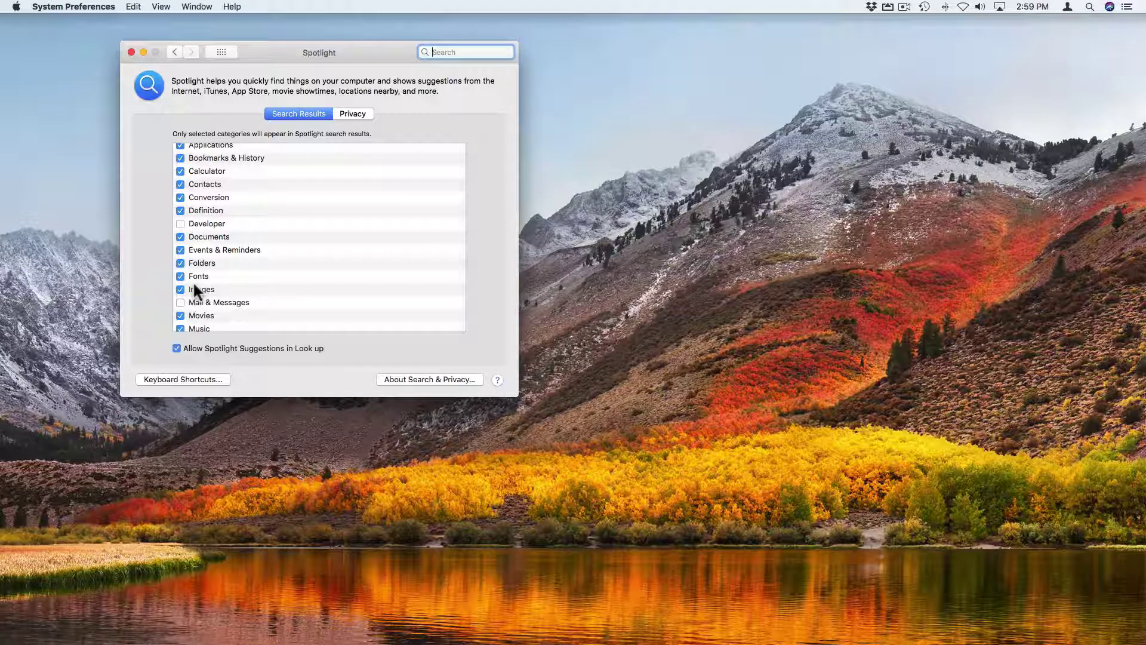
- In the Dock preferences, turn off automatic hiding and showing of the Dock and turn it on again
{"action": "left_click", "coordinate": [222, 53]}
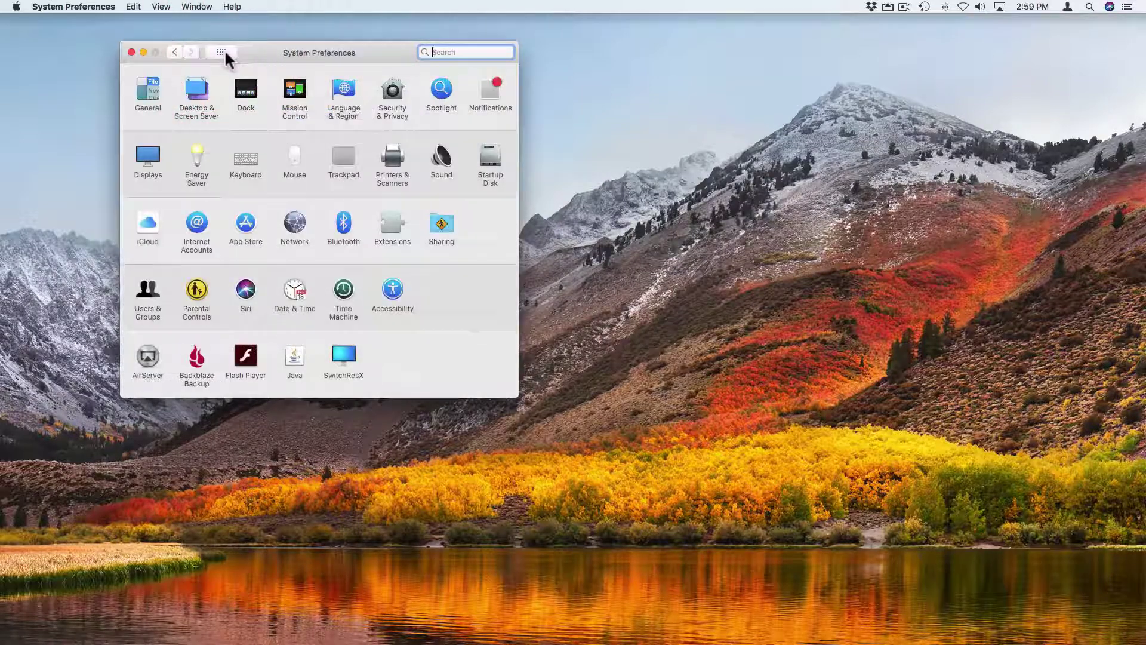
{"action": "left_click", "coordinate": [253, 91]}
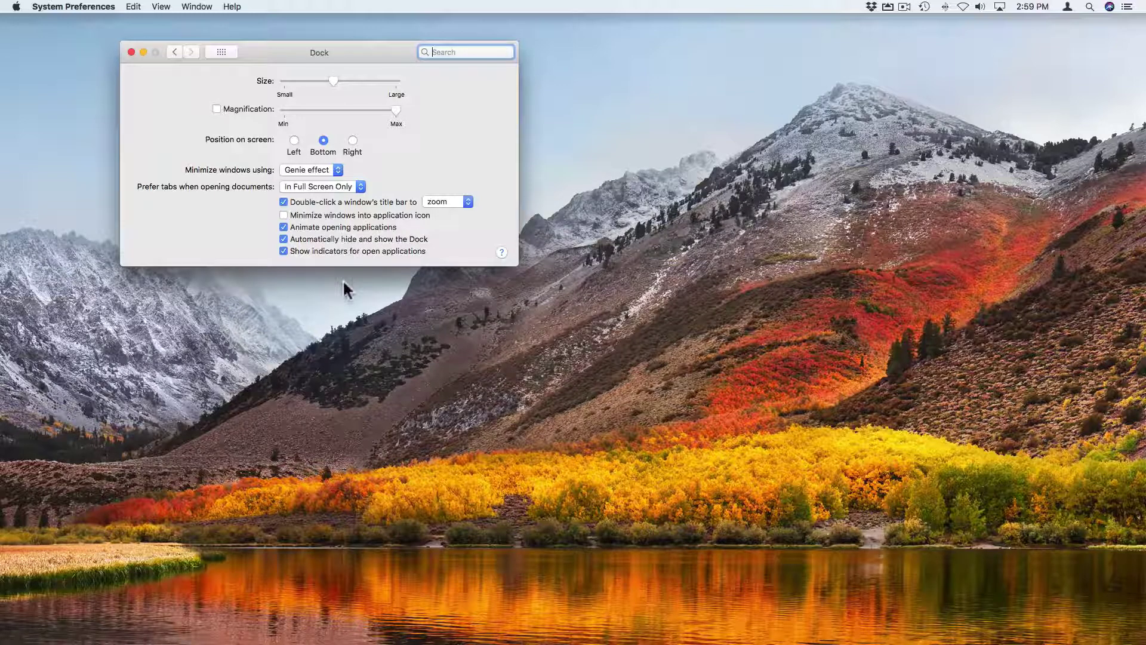
{"action": "left_click", "coordinate": [329, 239]}
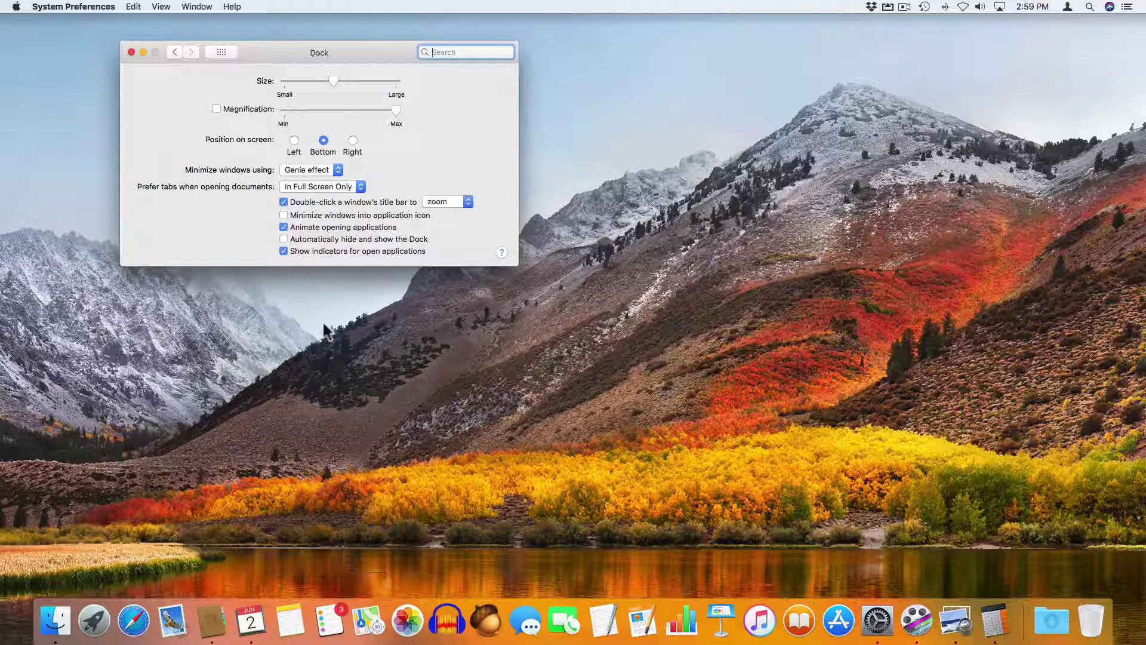
{"action": "left_click", "coordinate": [320, 240]}
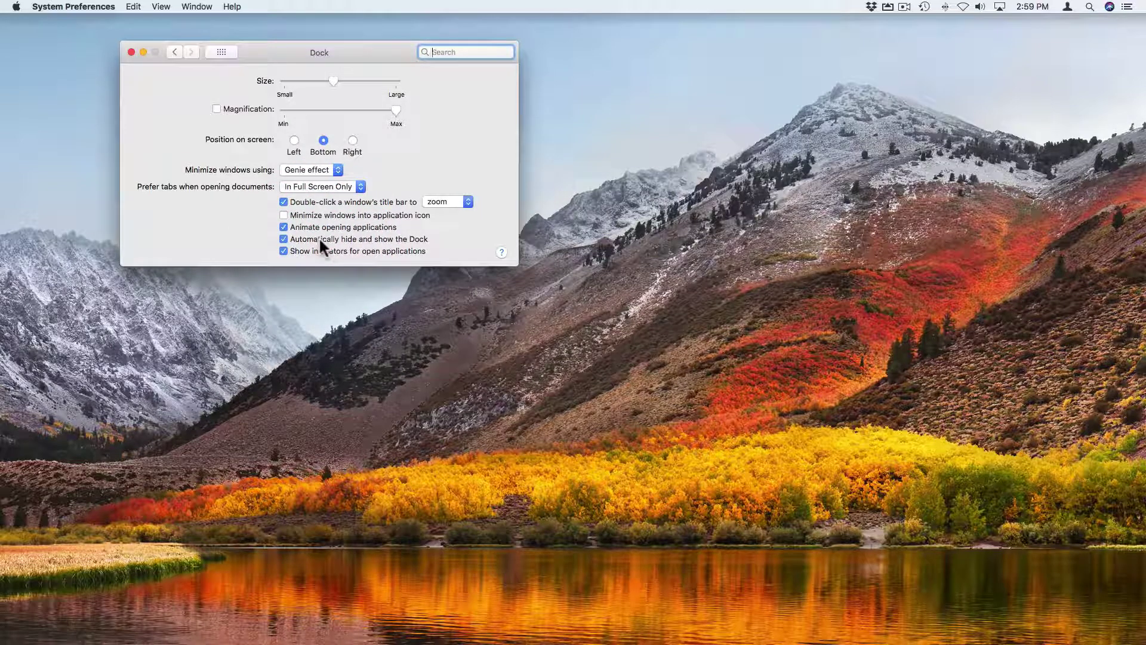
- In the General preferences, turn on automatic hiding and showing of the menu bar and turn it off again
{"action": "left_click", "coordinate": [218, 48]}
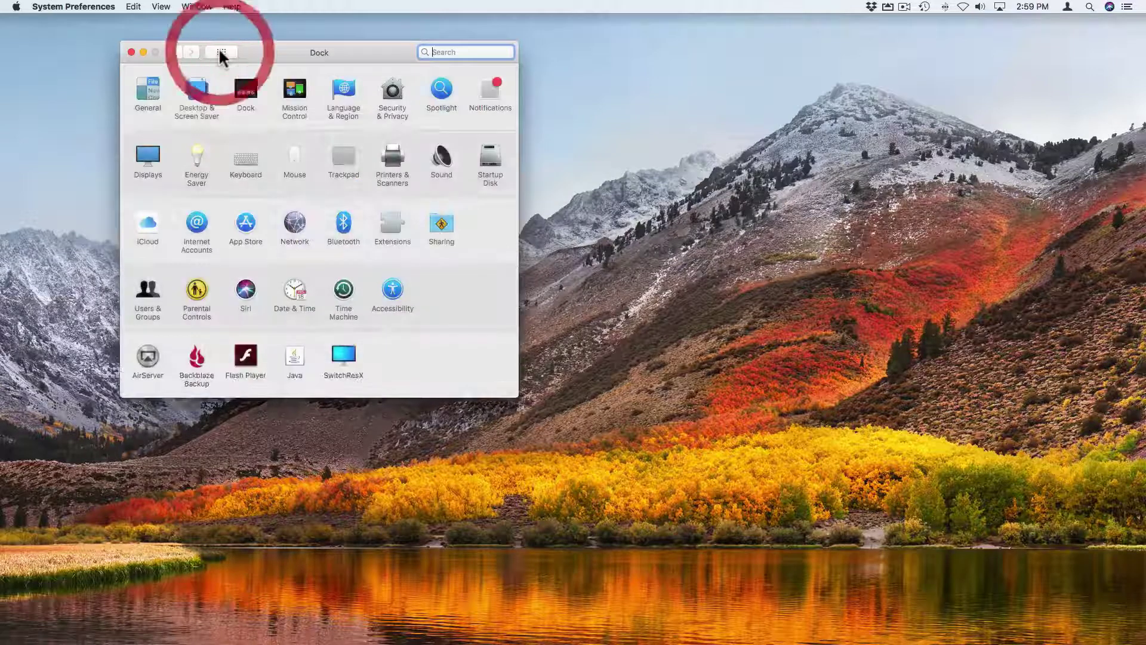
{"action": "left_click", "coordinate": [158, 83]}
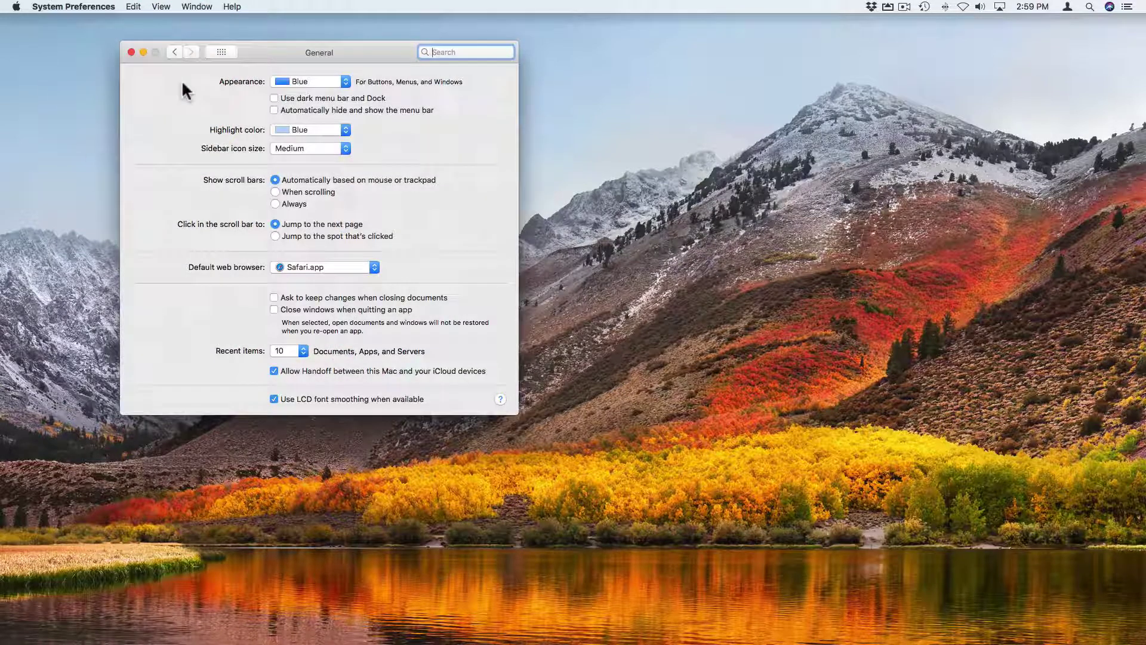
{"action": "left_click", "coordinate": [327, 110]}
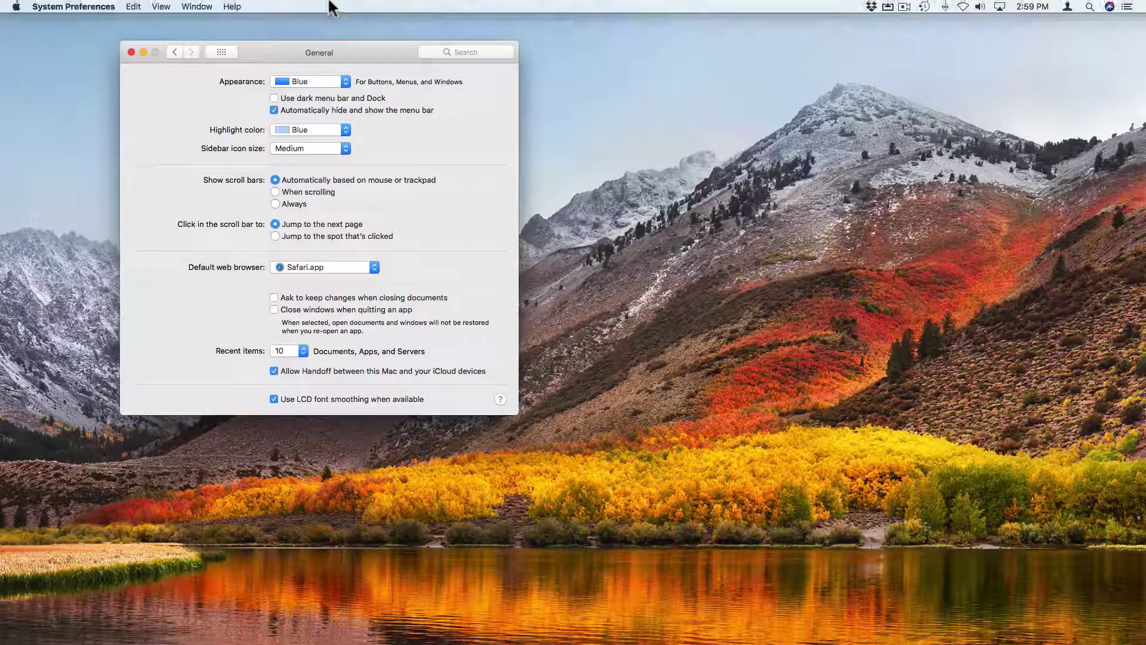
{"action": "left_click", "coordinate": [296, 110]}
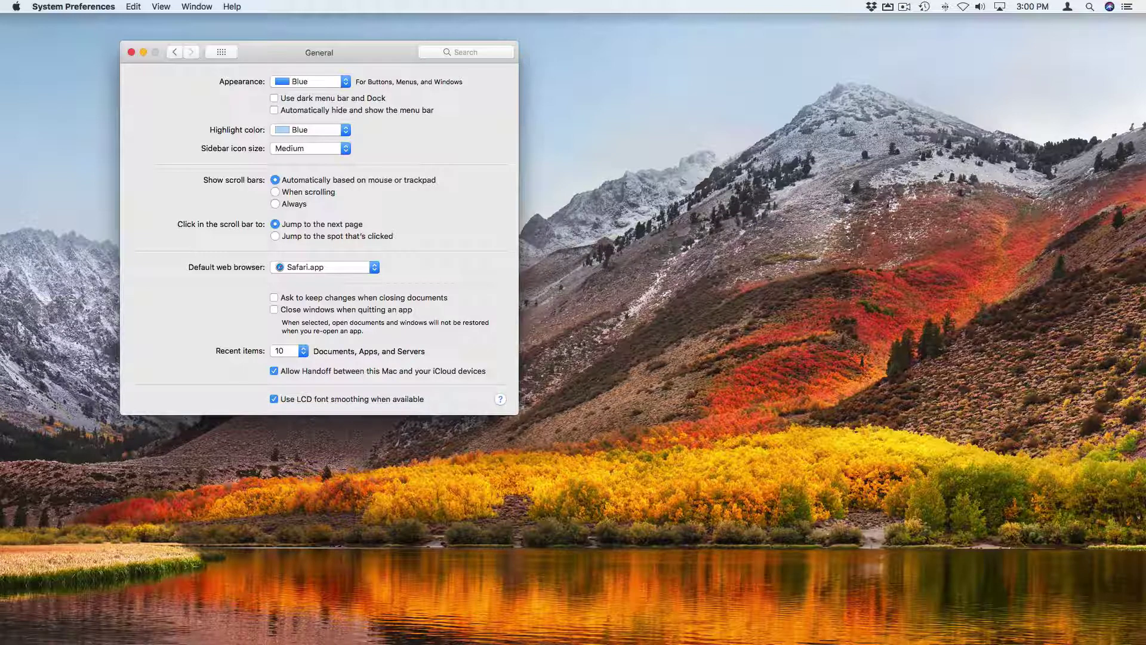
- In the Sound preferences, turn off showing the volume in the menu bar and turn it on again
{"action": "left_click", "coordinate": [210, 49]}
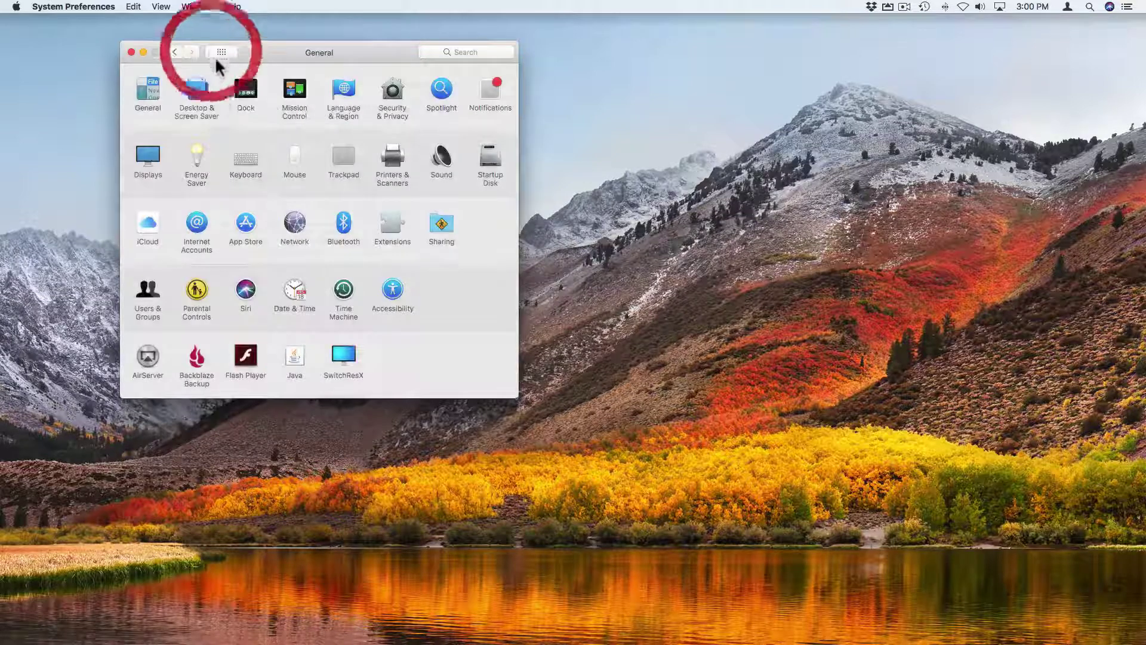
{"action": "left_click", "coordinate": [437, 160]}
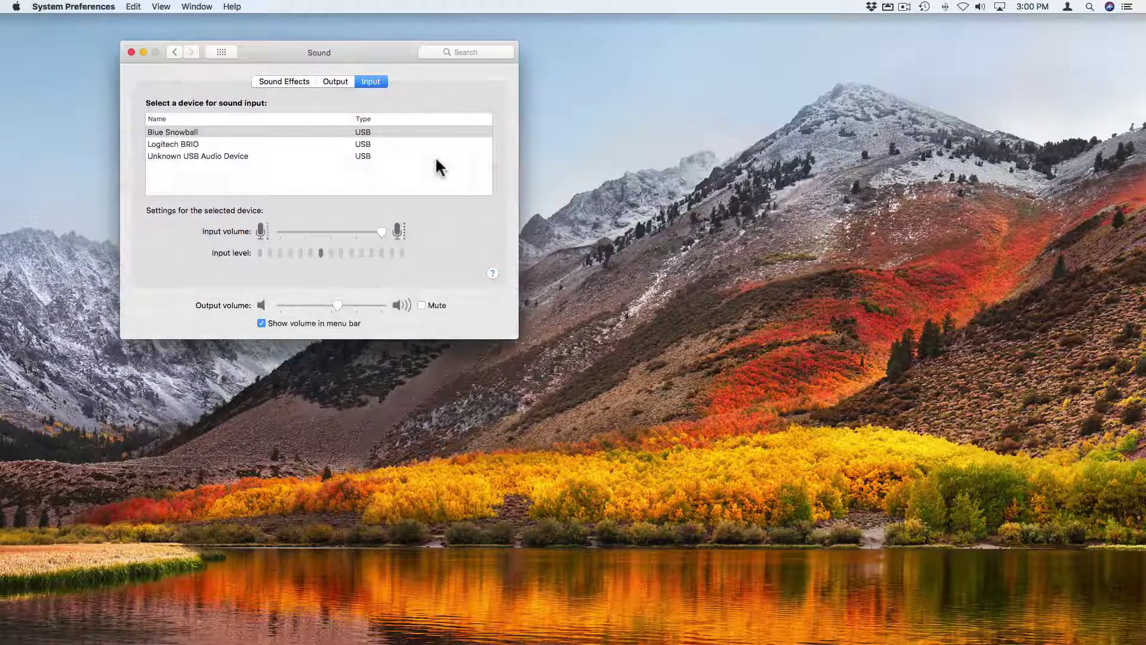
{"action": "left_click", "coordinate": [260, 323]}
{"action": "left_click", "coordinate": [260, 322]}
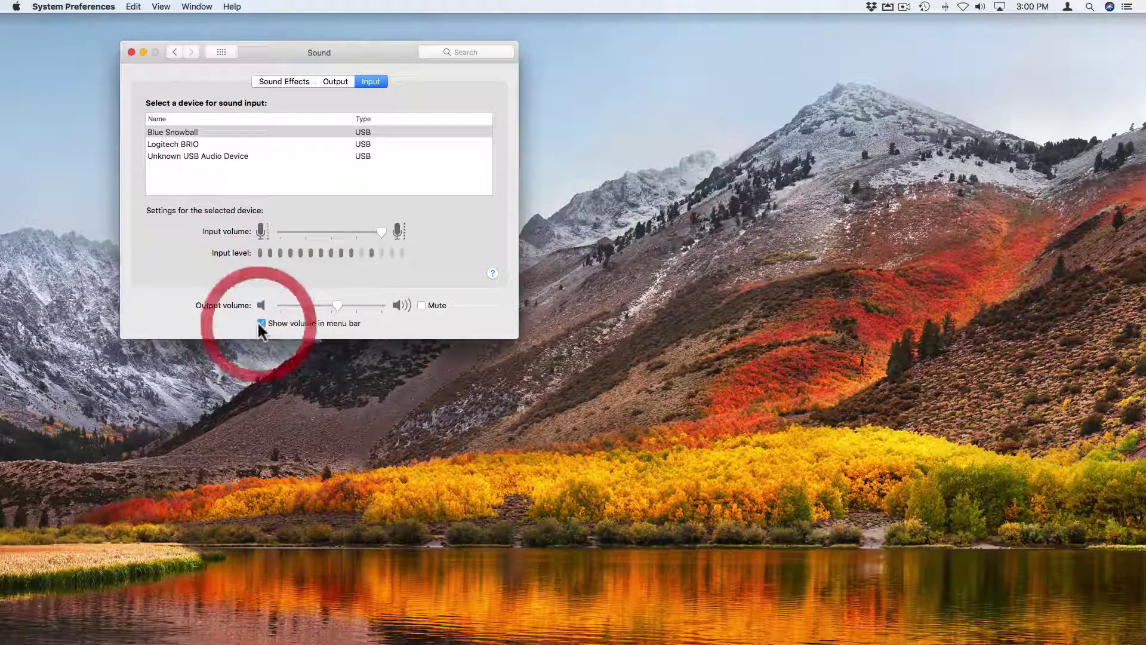
- Examine the volume menu's output devices and its extended list with input devices, and close it
{"action": "left_click", "coordinate": [980, 7]}
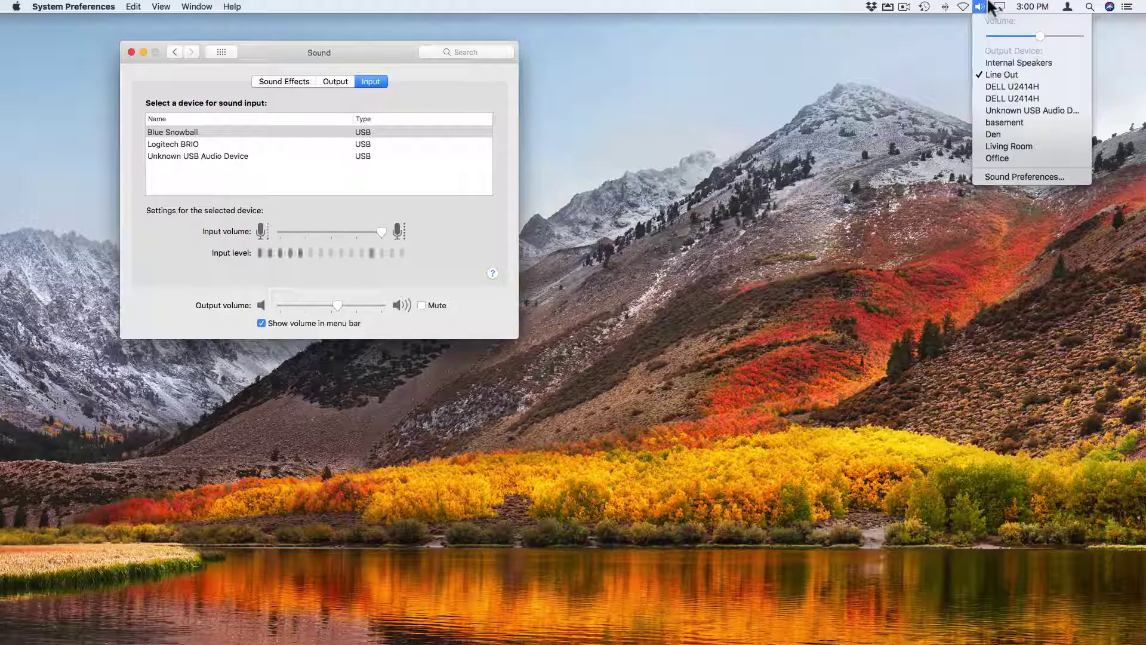
{"action": "left_click", "coordinate": [990, 7]}
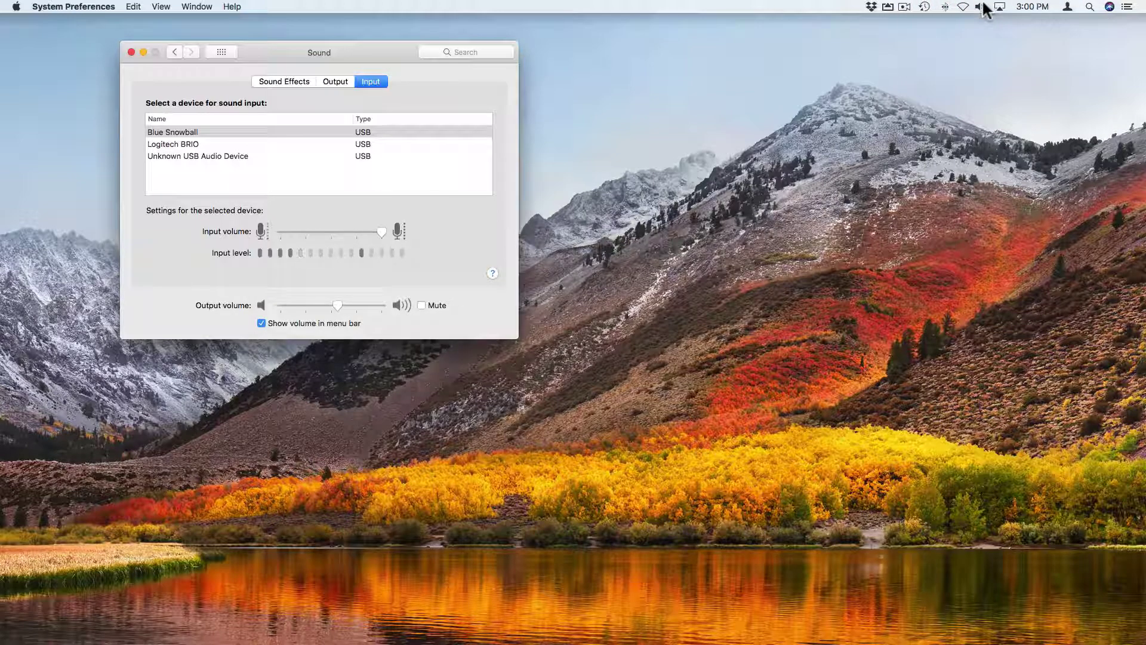
{"action": "left_click", "coordinate": [980, 7]}
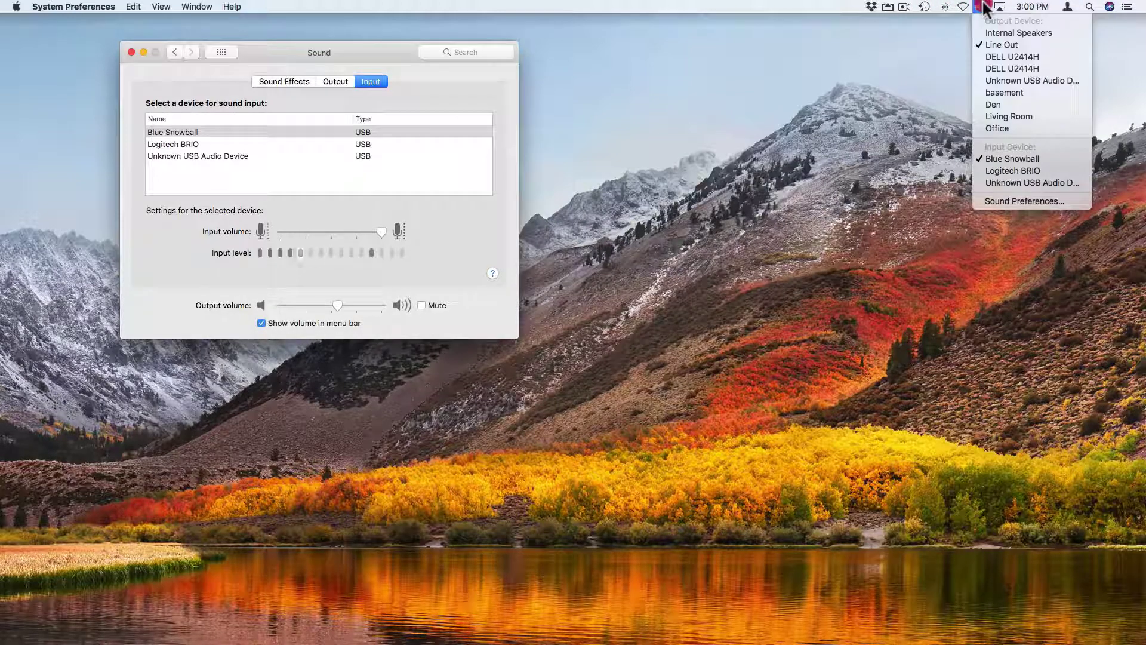
{"action": "left_click", "coordinate": [995, 173]}
{"action": "left_click", "coordinate": [1039, 152]}
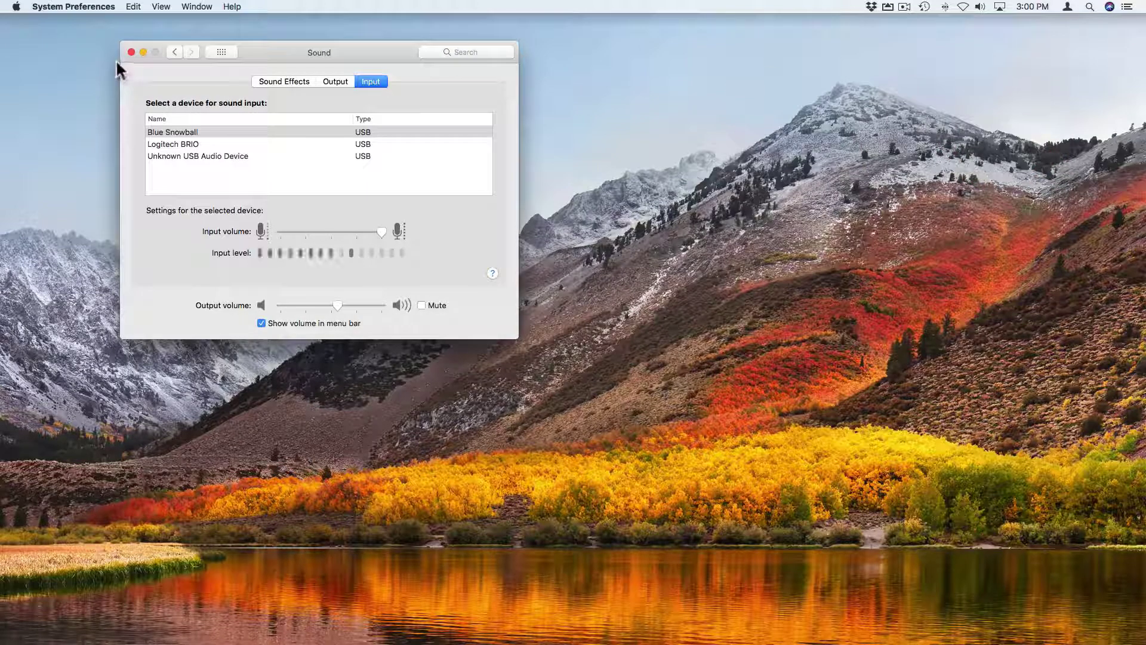
- Raise and lower the system output volume several times, ending slightly louder, and quit System Preferences
{"action": "left_click", "coordinate": [229, 51]}
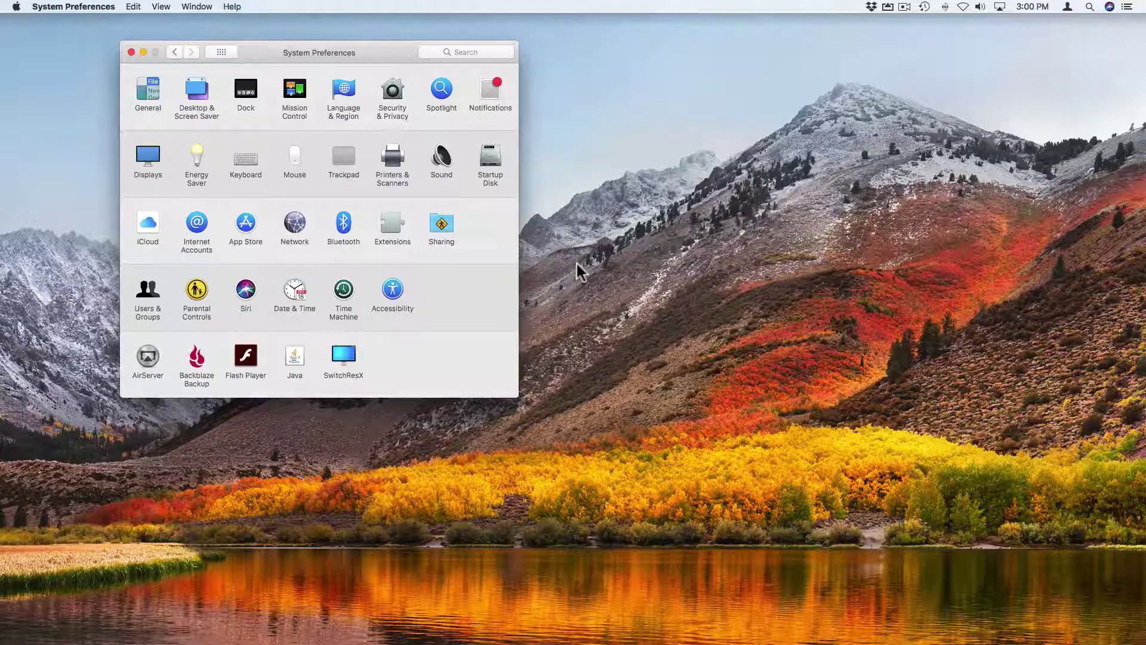
{"action": "key", "text": "XF86AudioRaiseVolume"}
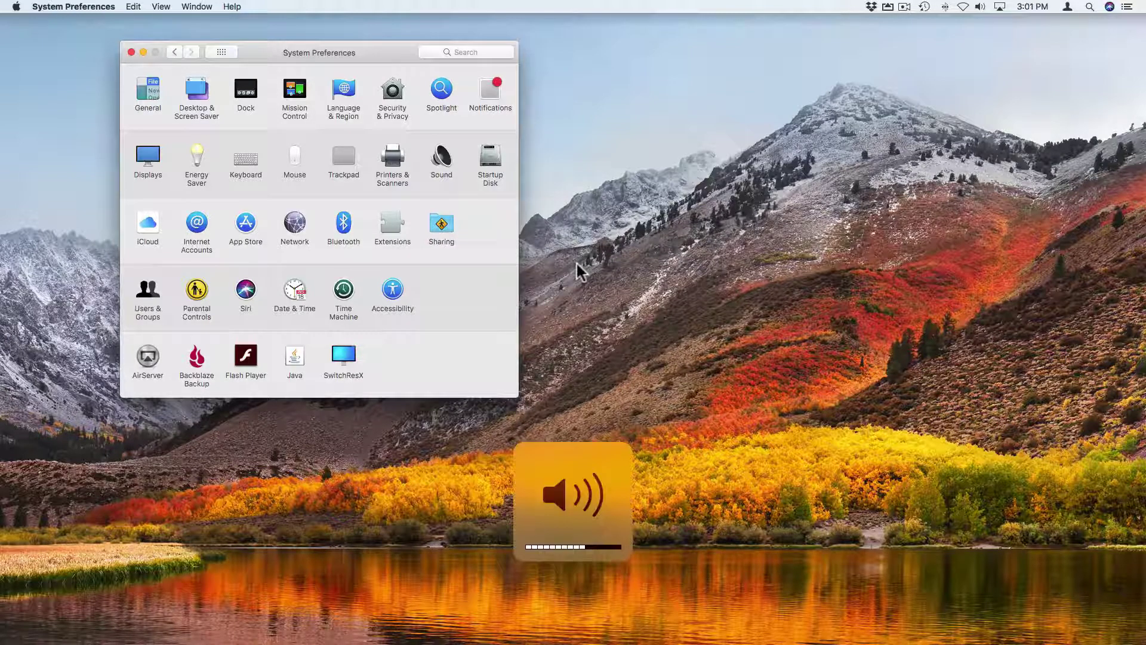
{"action": "key", "text": "XF86AudioRaiseVolume"}
{"action": "key", "text": "XF86AudioLowerVolume"}
{"action": "key", "text": "XF86AudioLowerVolume"}
{"action": "key", "text": "XF86AudioLowerVolume"}
{"action": "key", "text": "XF86AudioLowerVolume"}
{"action": "key", "text": "XF86AudioRaiseVolume"}
{"action": "key", "text": "XF86AudioRaiseVolume"}
{"action": "key", "text": "XF86AudioRaiseVolume"}
{"action": "key", "text": "XF86AudioLowerVolume"}
{"action": "key", "text": "XF86AudioRaiseVolume"}
{"action": "key", "text": "XF86AudioRaiseVolume"}
{"action": "key", "text": "XF86AudioLowerVolume"}
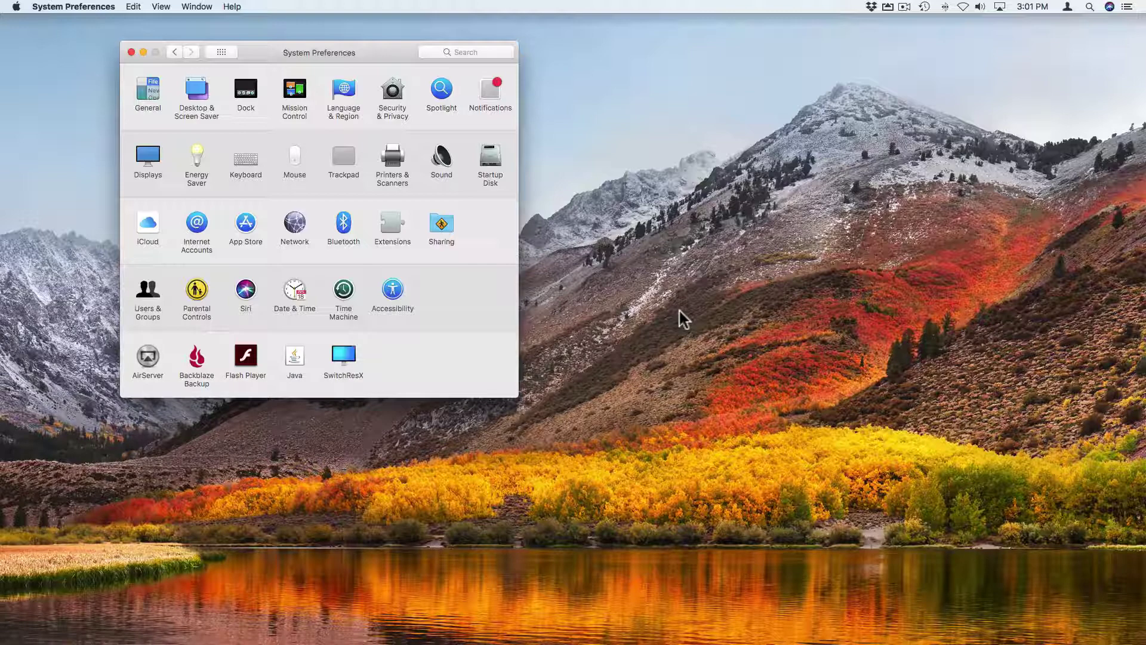
{"action": "key", "text": "XF86AudioRaiseVolume"}
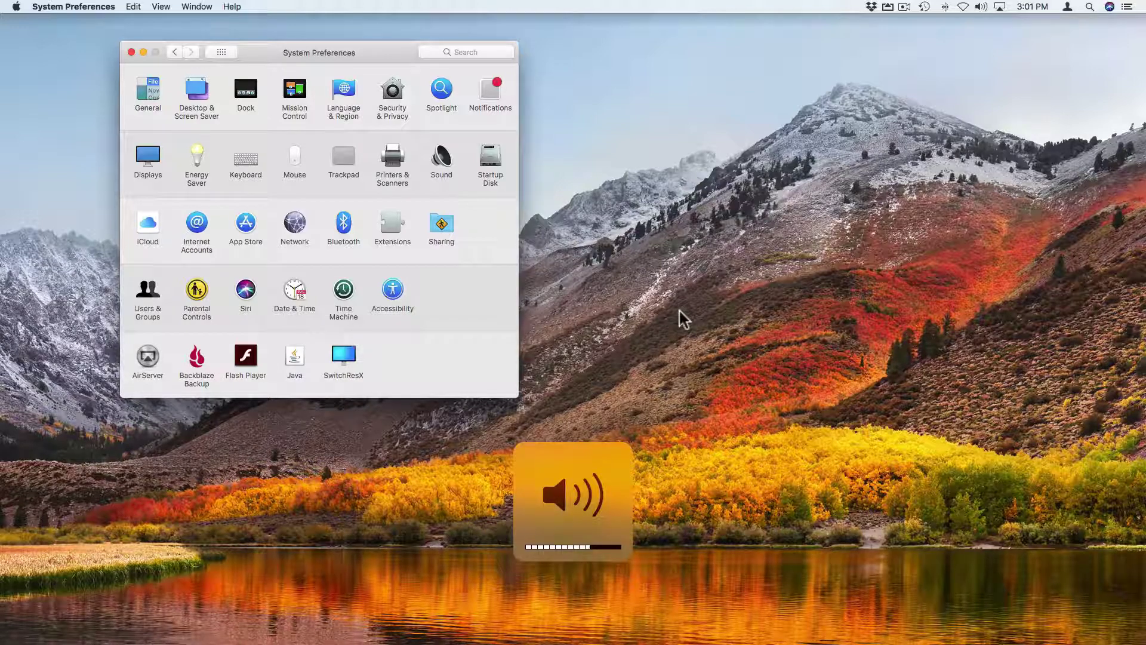
{"action": "key", "text": "XF86AudioLowerVolume"}
{"action": "key", "text": "XF86AudioRaiseVolume"}
{"action": "key", "text": "XF86AudioRaiseVolume"}
{"action": "key", "text": "XF86AudioLowerVolume"}
{"action": "key", "text": "XF86AudioRaiseVolume"}
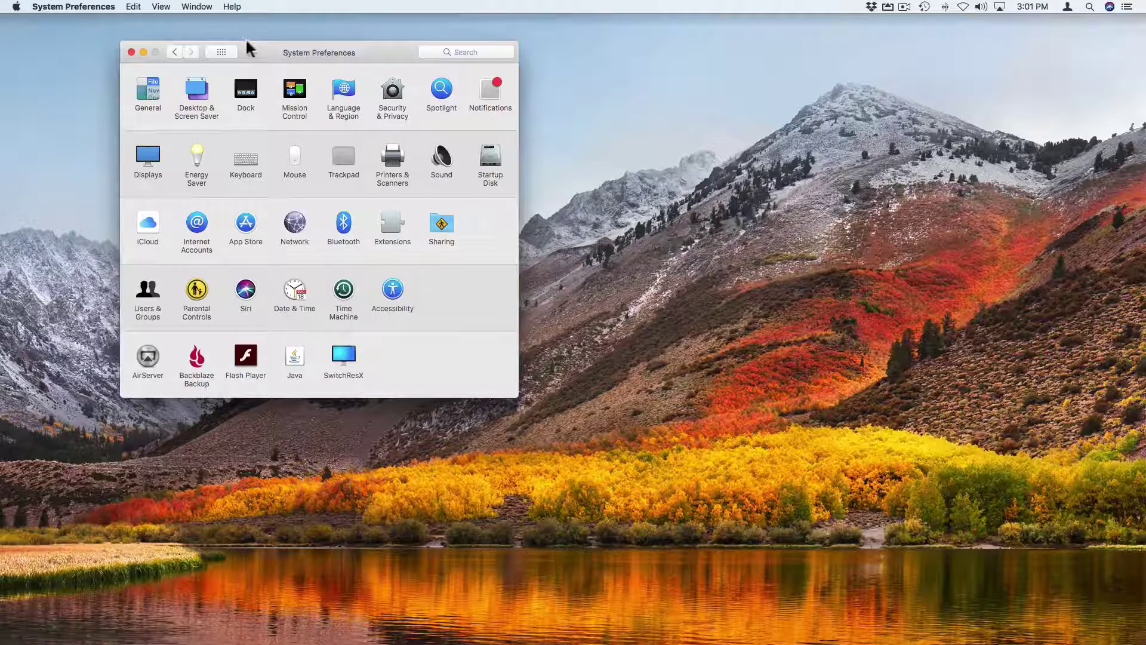
{"action": "left_click_drag", "start_coordinate": [259, 55], "coordinate": [258, 55]}
{"action": "key", "text": "super+q"}
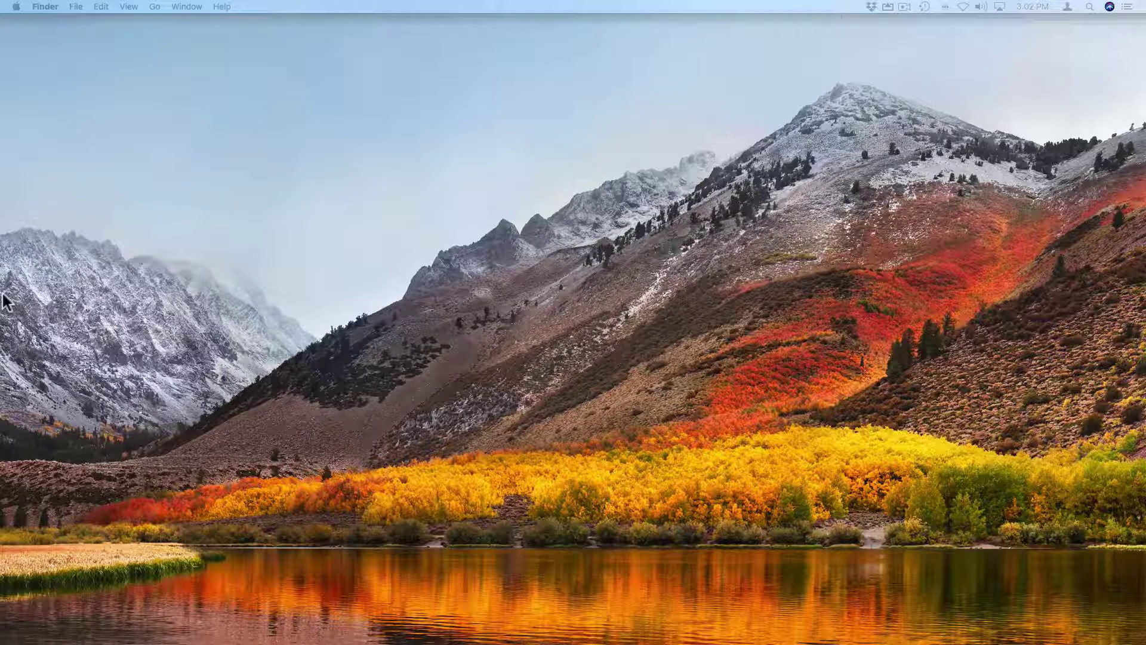
- Launch Photos from the Dock, view the import screen for the EOS_DIGITAL card, and quit Photos
{"action": "mouse_move", "coordinate": [601, 621]}
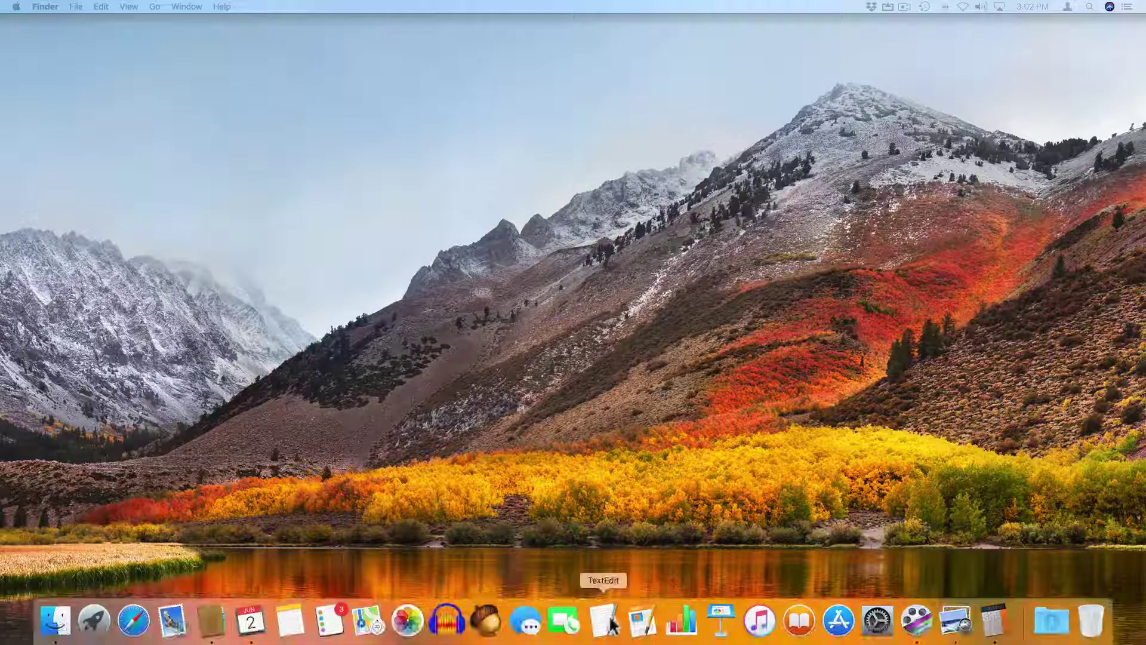
{"action": "left_click", "coordinate": [407, 621]}
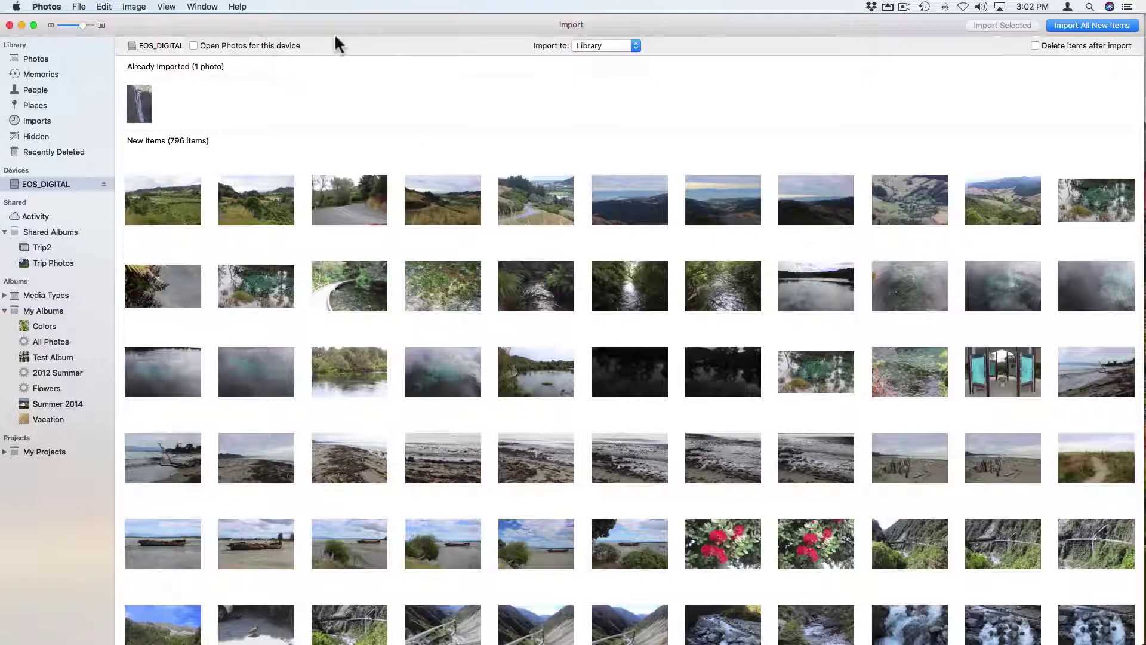
{"action": "key", "text": "super+q"}
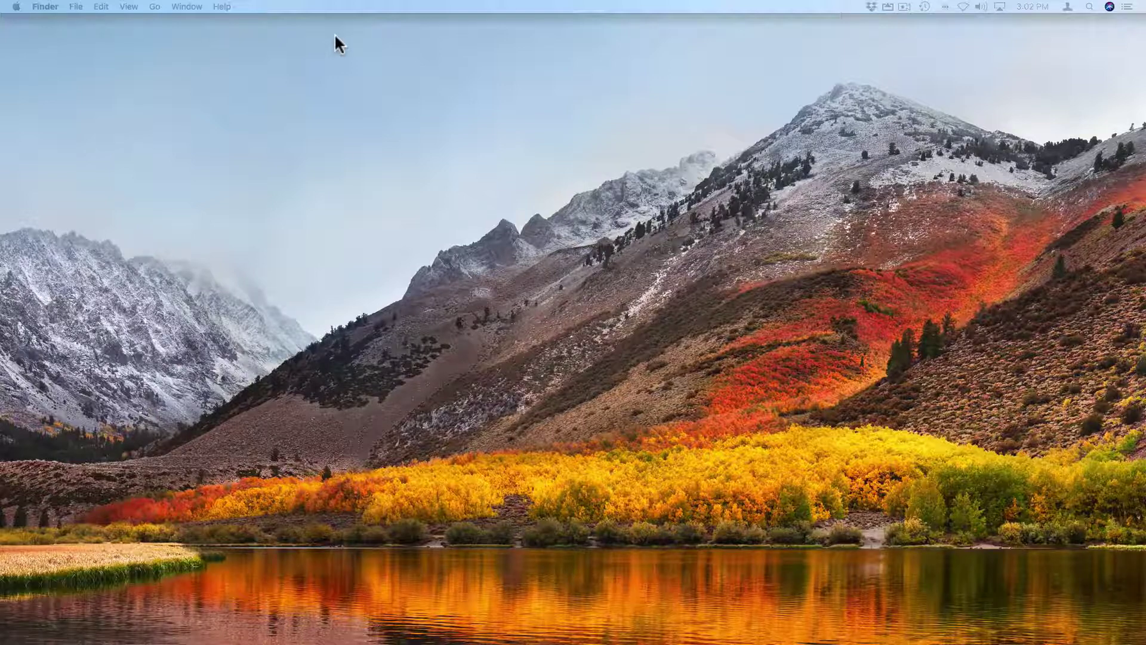
{"action": "left_click", "coordinate": [334, 34]}
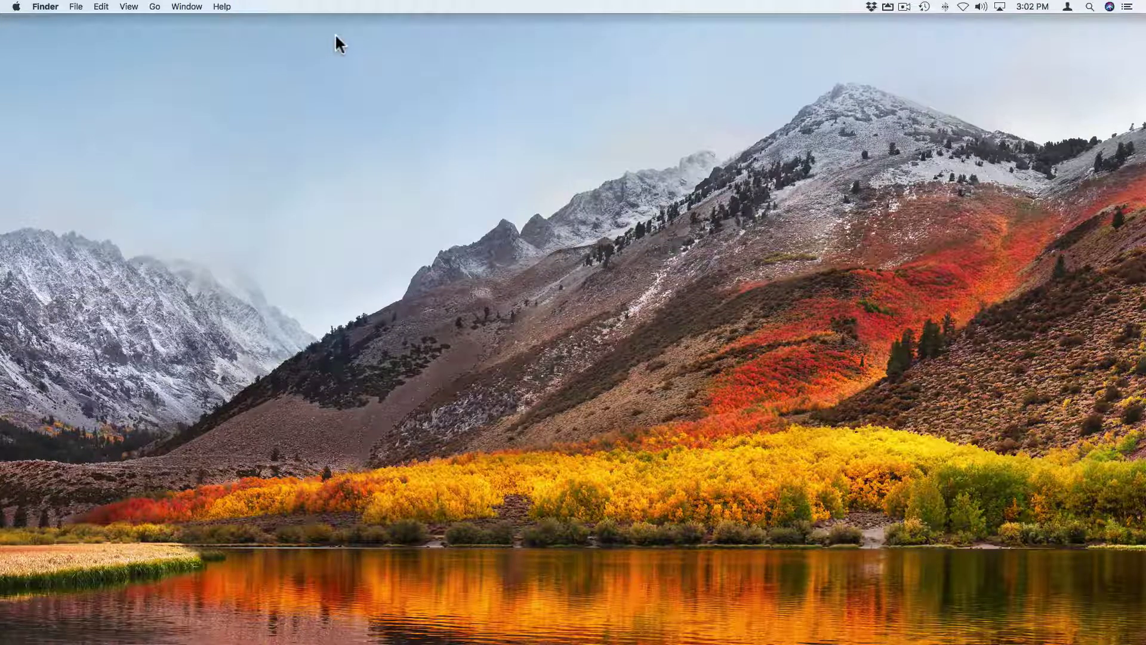
- Launch iTunes from the Dock and open the connected iPhone's device page
{"action": "mouse_move", "coordinate": [448, 639]}
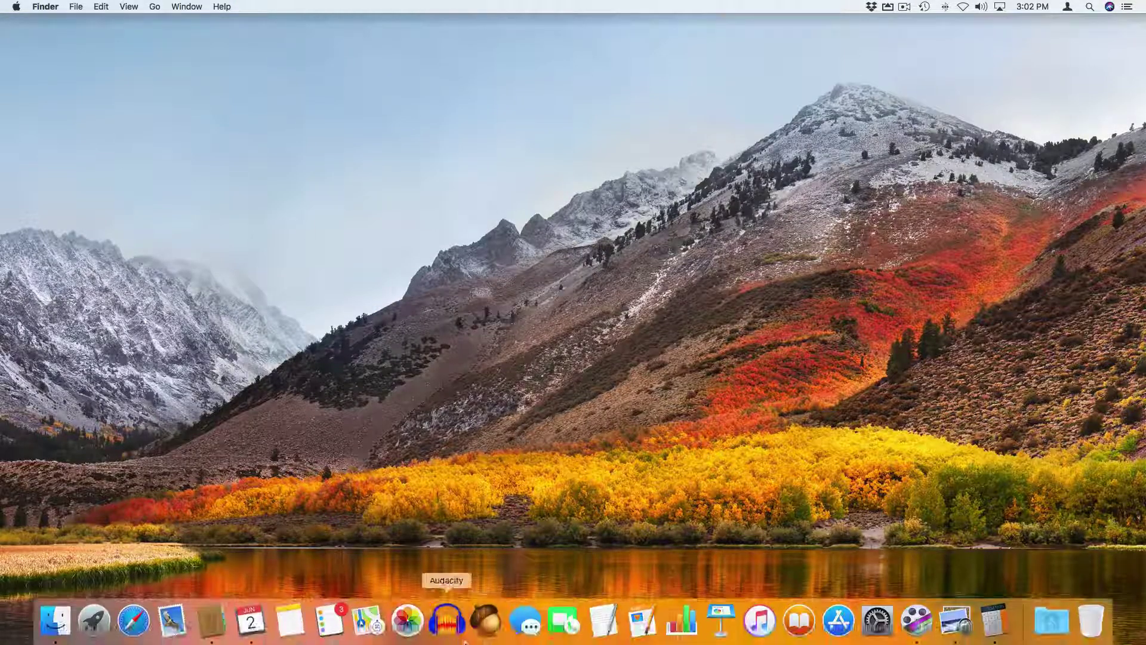
{"action": "left_click", "coordinate": [751, 624]}
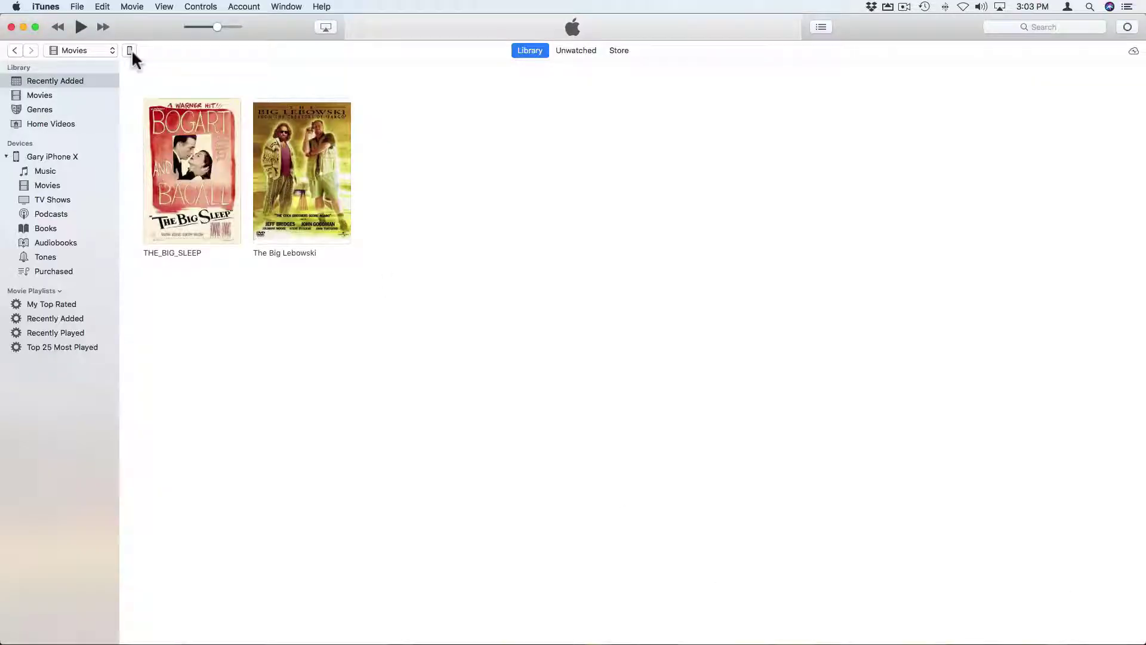
{"action": "left_click", "coordinate": [129, 51]}
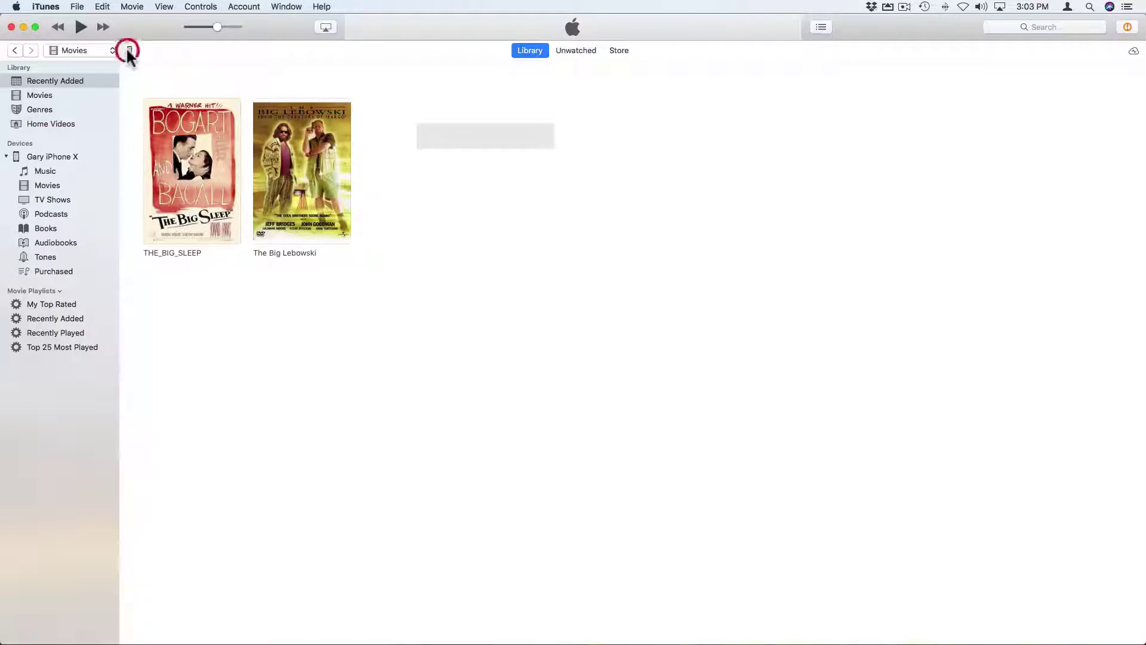